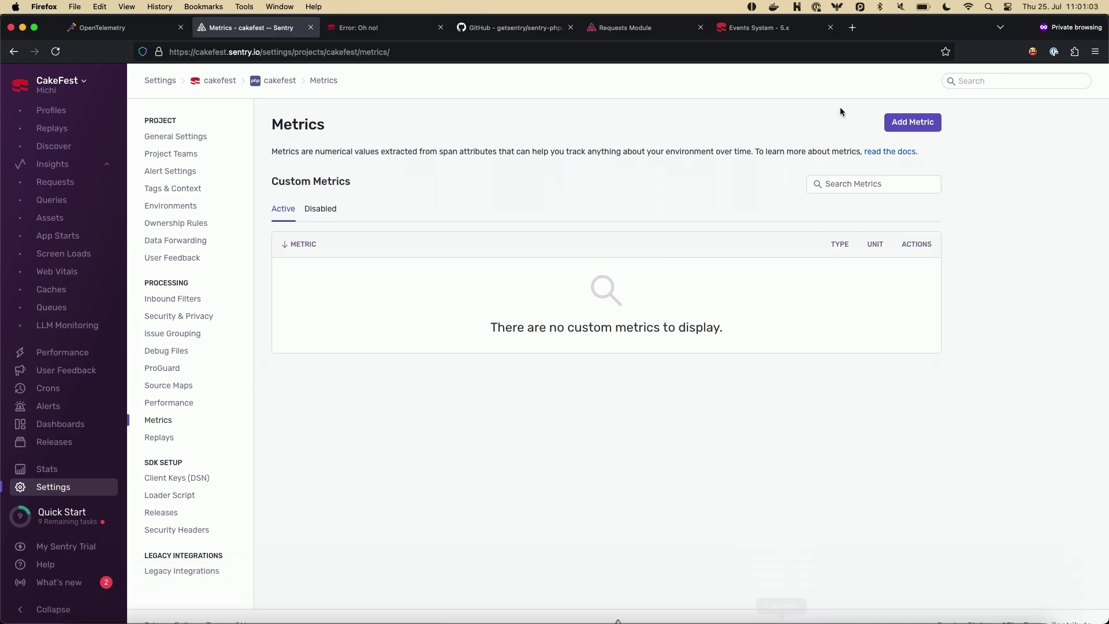
# Step: Open the php.ini of the 83 folder from Herd's PHP configuration files in Sublime Text
pyautogui.click(797, 7)
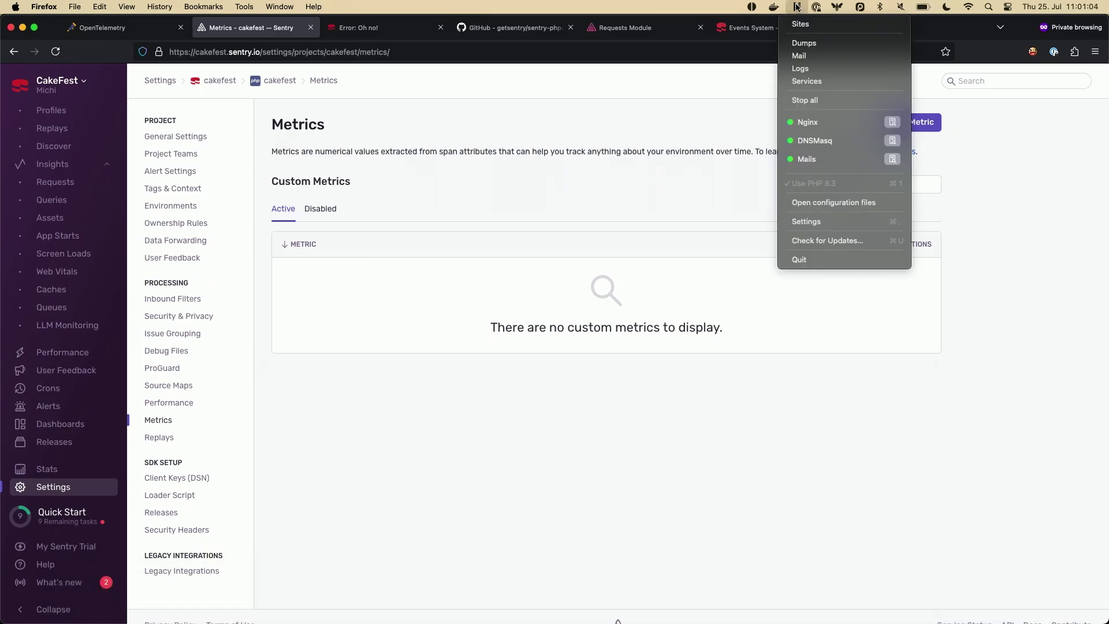
pyautogui.click(833, 203)
pyautogui.click(412, 254)
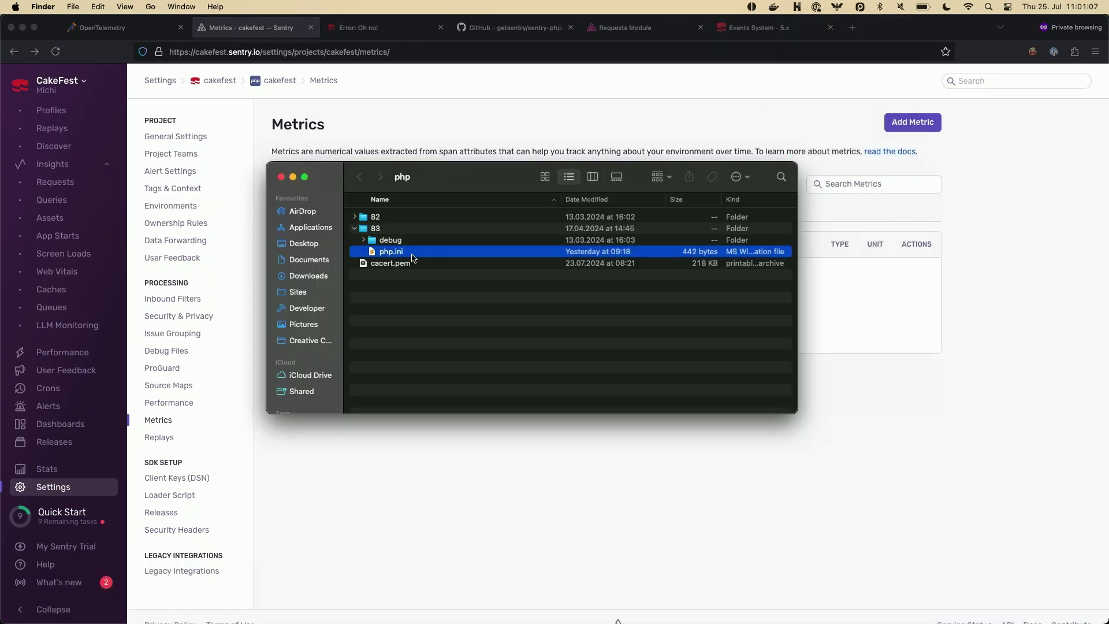
pyautogui.rightClick(412, 258)
pyautogui.click(442, 258)
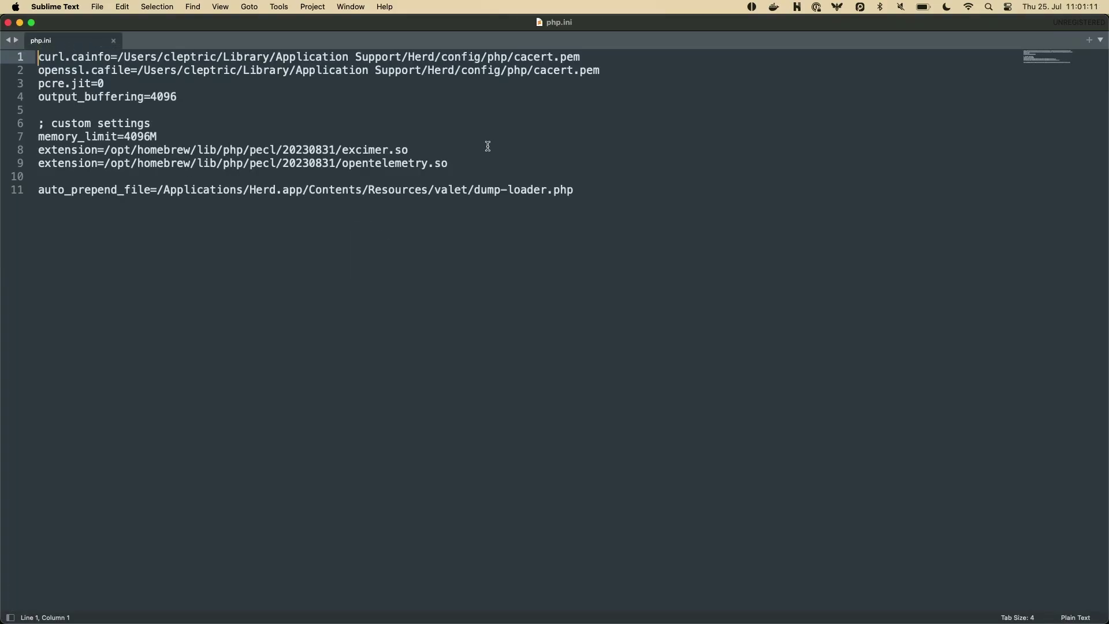
# Step: Highlight the excimer.so extension line in php.ini, and close the file and its Finder window
pyautogui.click(470, 145)
pyautogui.press('shift+super+Left')
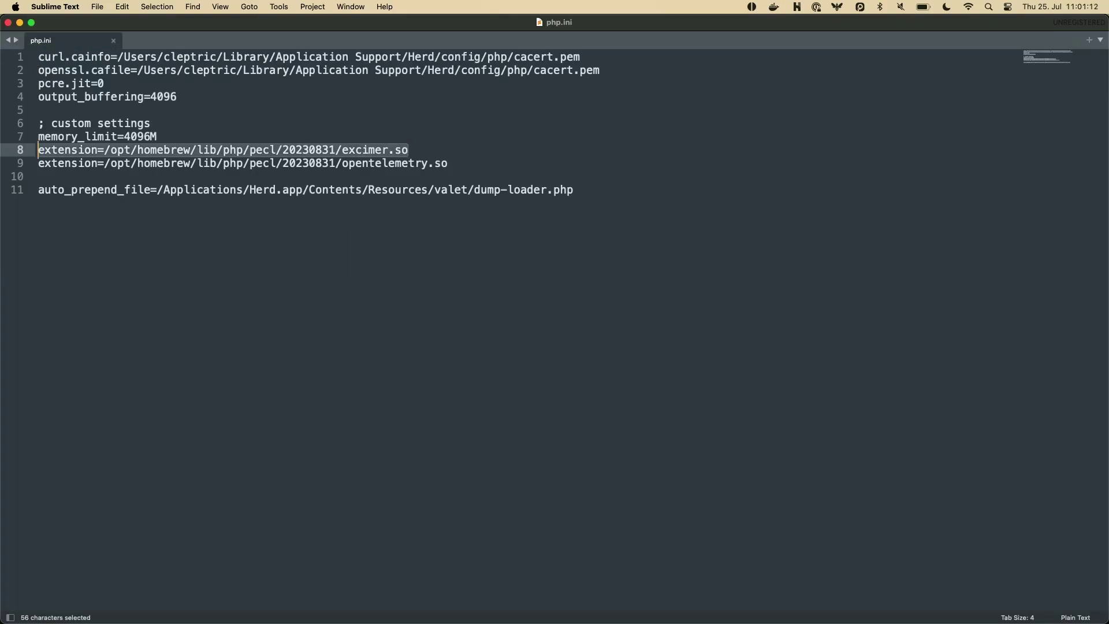
pyautogui.click(464, 332)
pyautogui.press('super+w')
pyautogui.press('super+w')
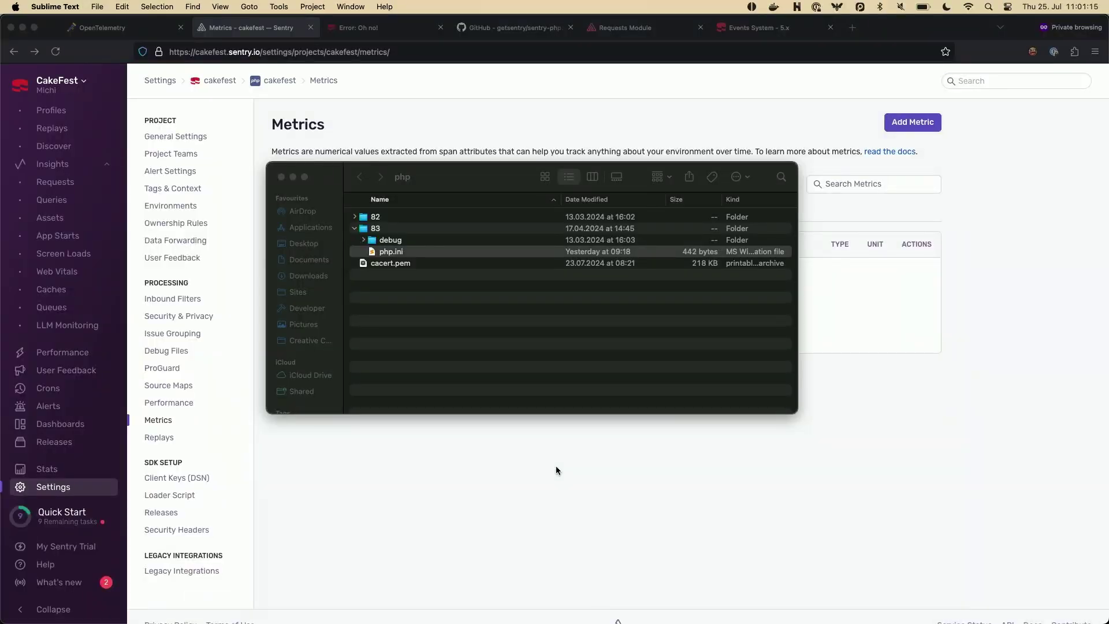
pyautogui.press('super+w')
# Step: Switch to VS Code and open config/bootstrap.php from the recently opened files
pyautogui.moveTo(545, 601)
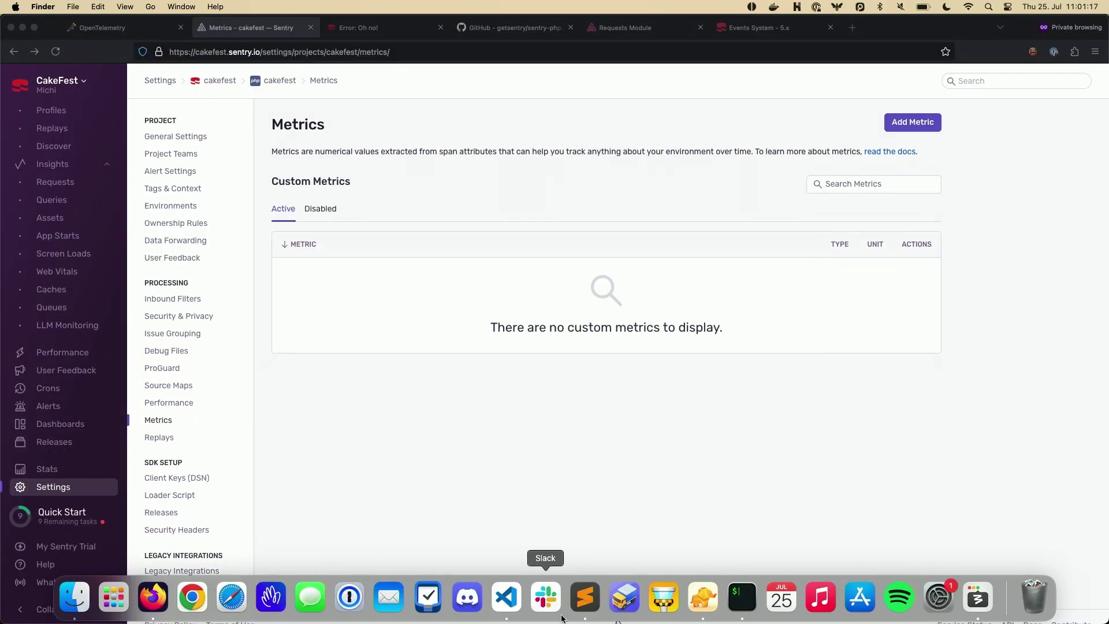
pyautogui.click(517, 606)
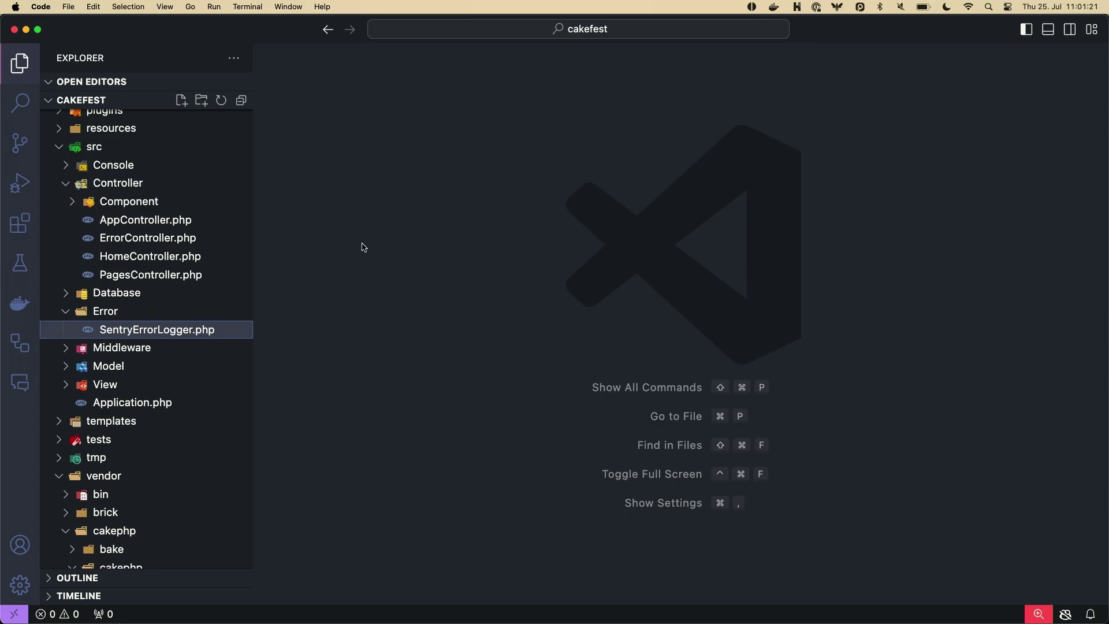
pyautogui.press('super+p')
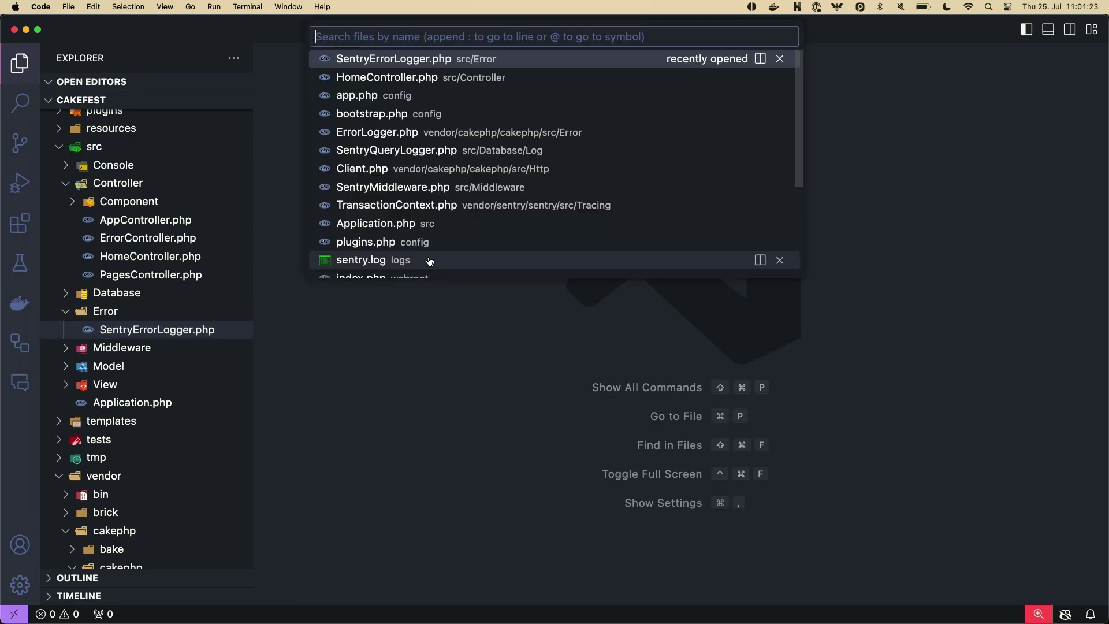
pyautogui.press('Down')
pyautogui.press('Down')
pyautogui.press('Down')
pyautogui.press('Return')
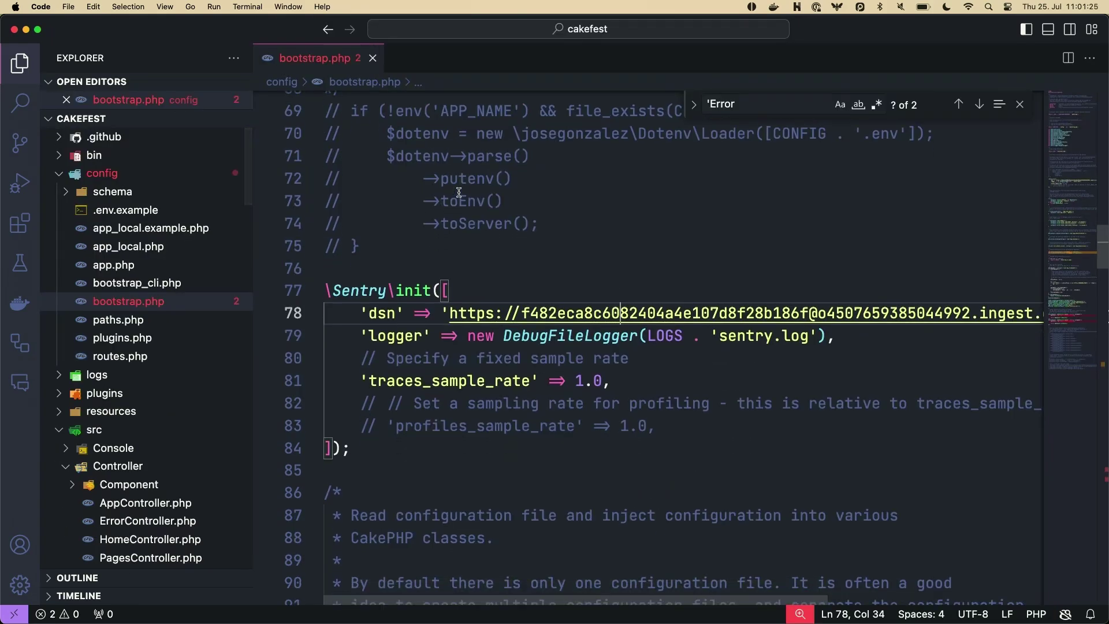
# Step: Uncomment the 'profiles_sample_rate' => 1.0 option in the Sentry init call and save bootstrap.php
pyautogui.scroll(-1, 460, 192)
pyautogui.click(390, 394)
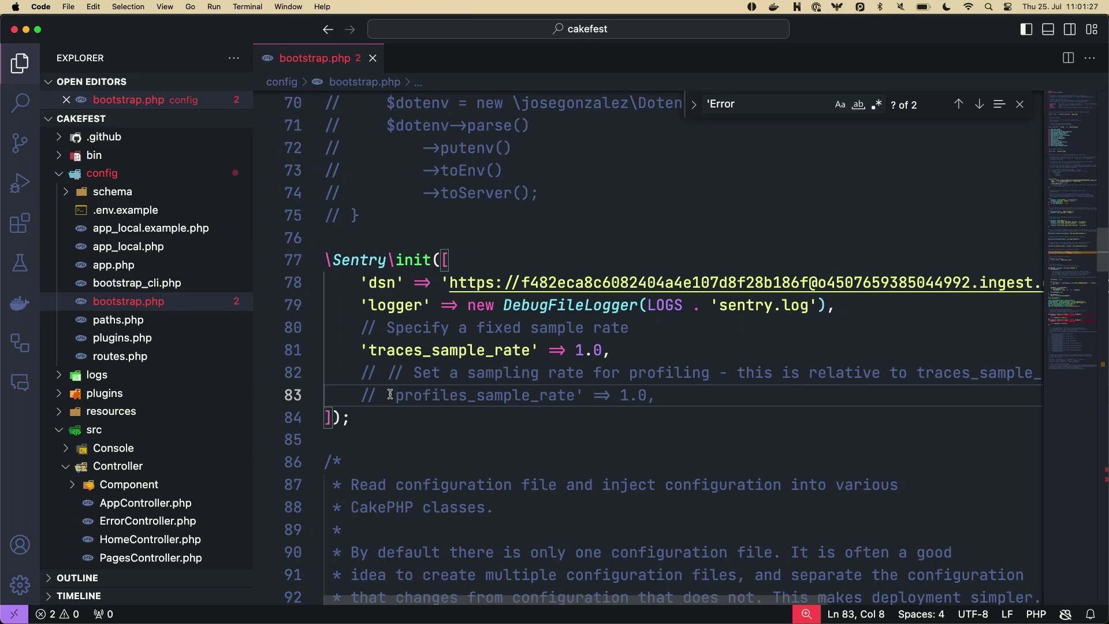
pyautogui.press('BackSpace')
pyautogui.press('BackSpace')
pyautogui.press('BackSpace')
pyautogui.press('super+s')
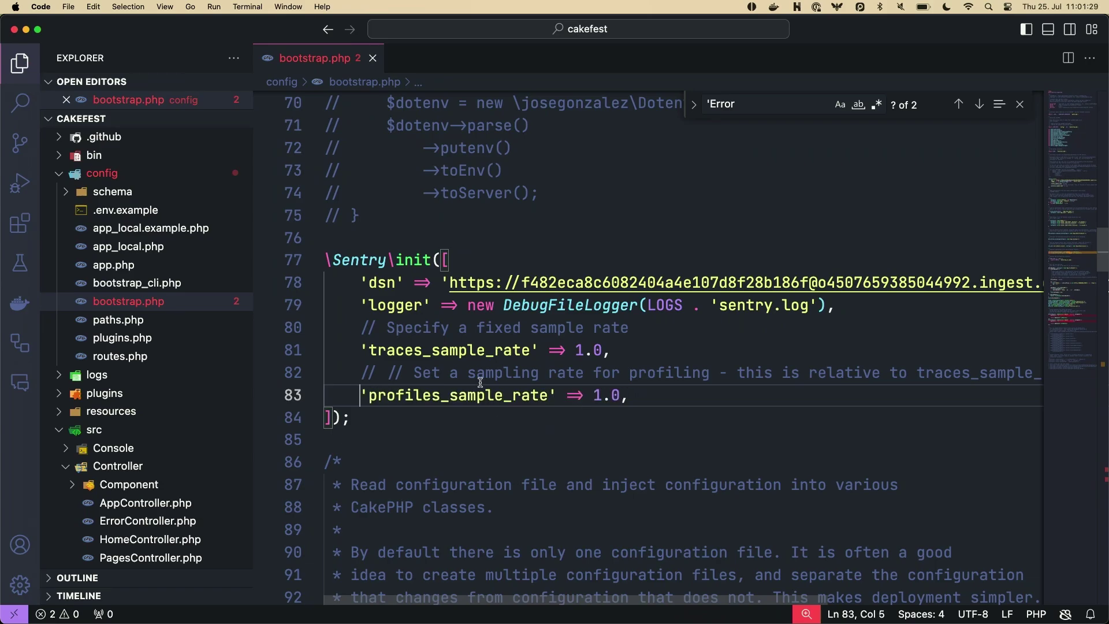
# Step: Highlight the profiles_sample_rate and traces_sample_rate options with their values in the Sentry init call
pyautogui.doubleClick(498, 391)
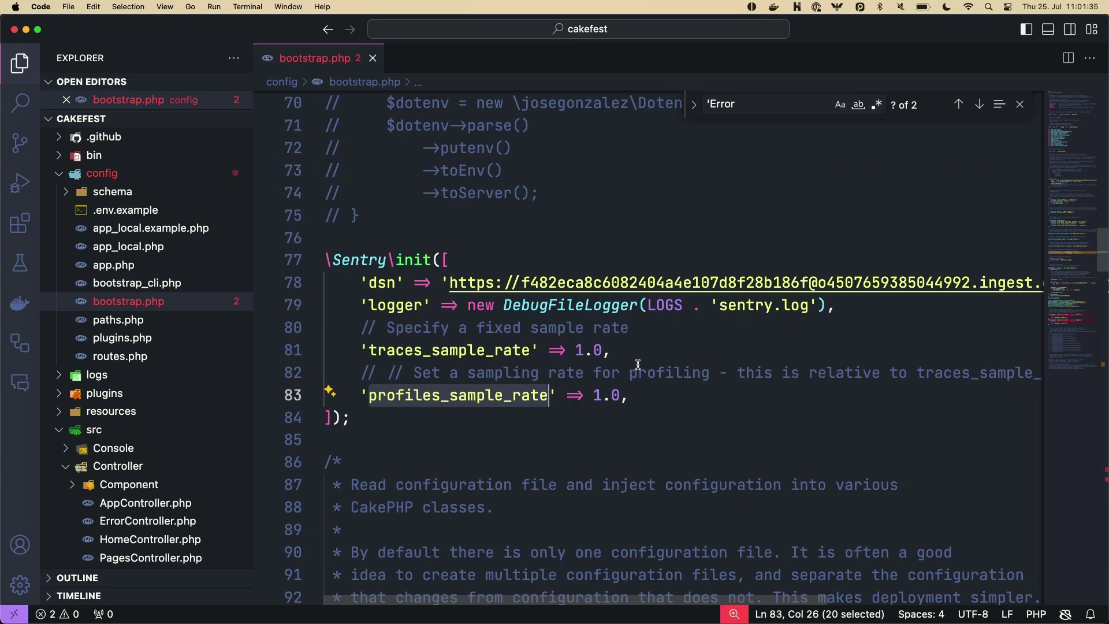
pyautogui.moveTo(594, 397); pyautogui.dragTo(621, 397)
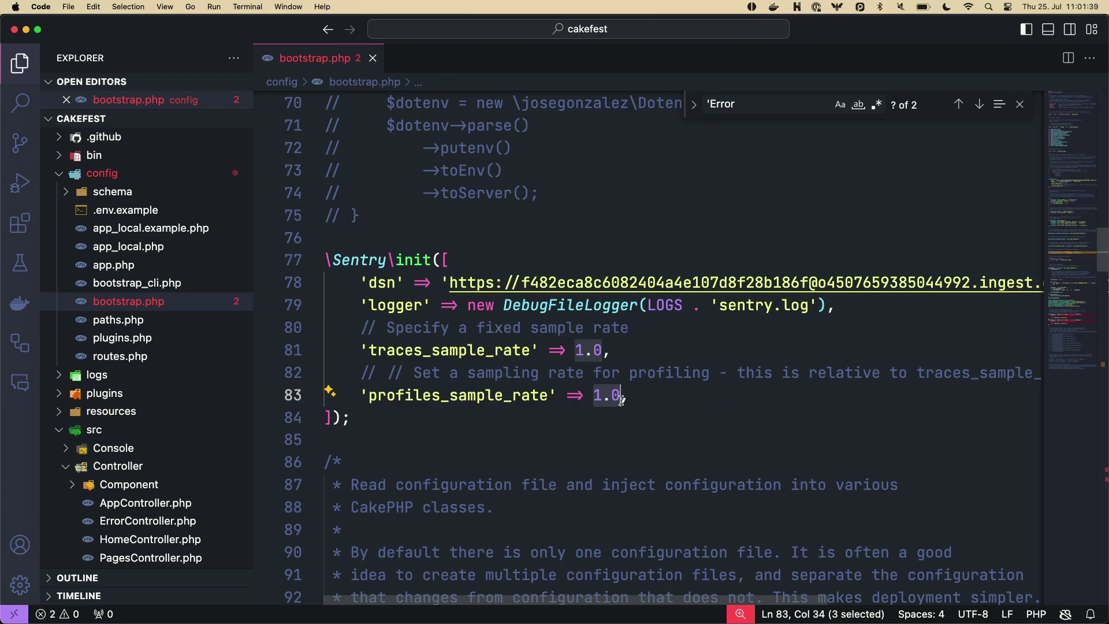
pyautogui.doubleClick(462, 351)
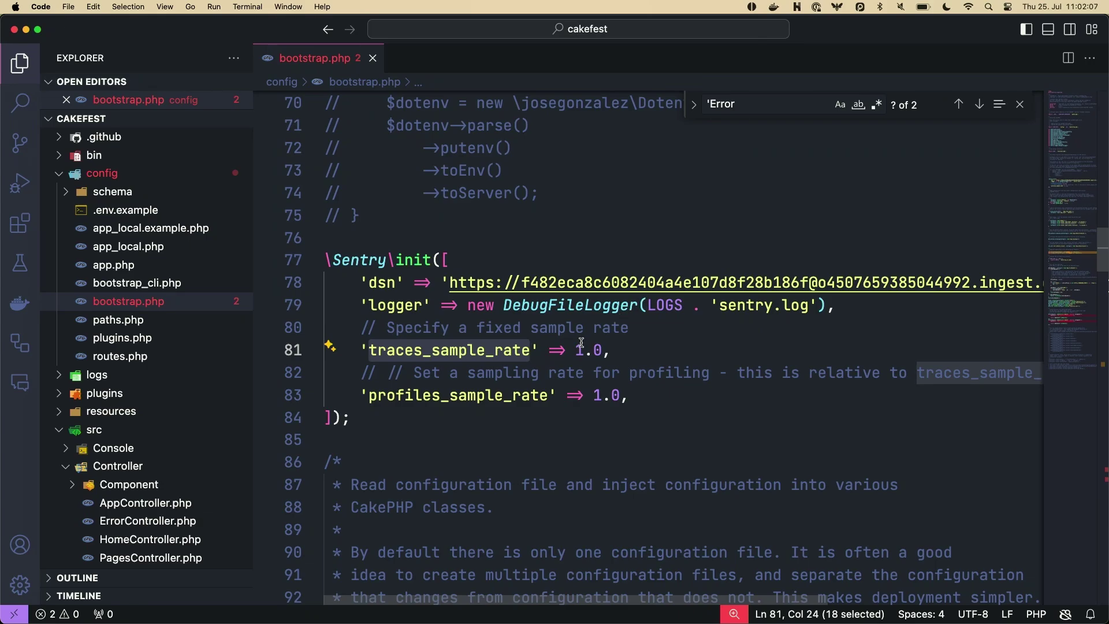
pyautogui.moveTo(577, 347); pyautogui.dragTo(614, 347)
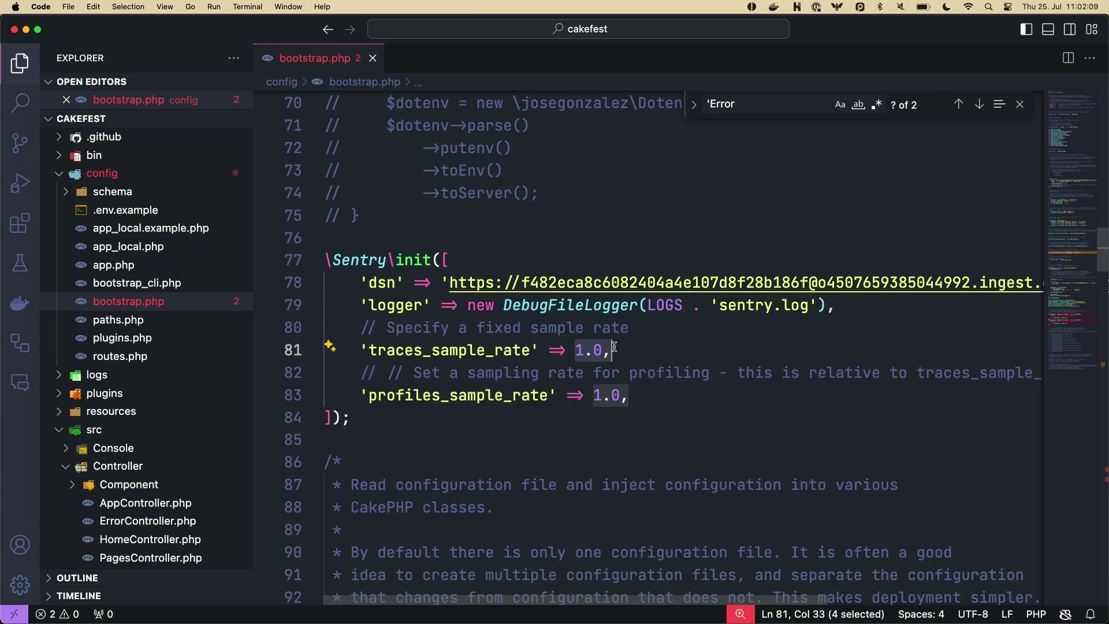
# Step: Open logs/sentry.log and delete all of its contents
pyautogui.press('super+p')
pyautogui.write('se')
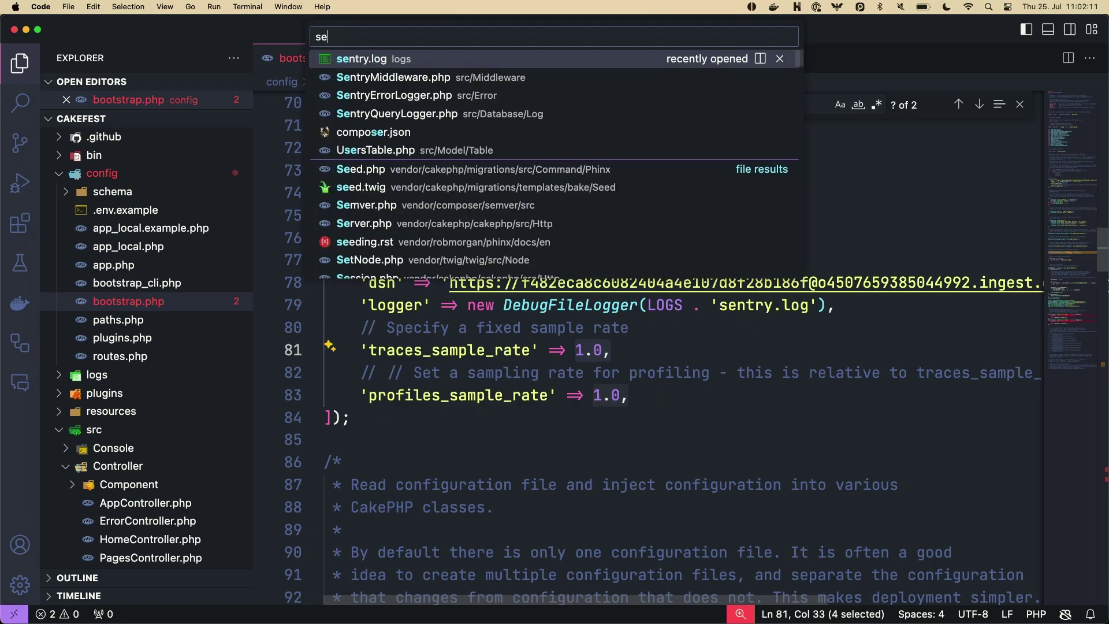
pyautogui.press('Return')
pyautogui.press('super+a')
pyautogui.press('BackSpace')
# Step: View the localhost home page's exception in Firefox and return to VS Code
pyautogui.press('super+Tab')
pyautogui.press('super+Tab')
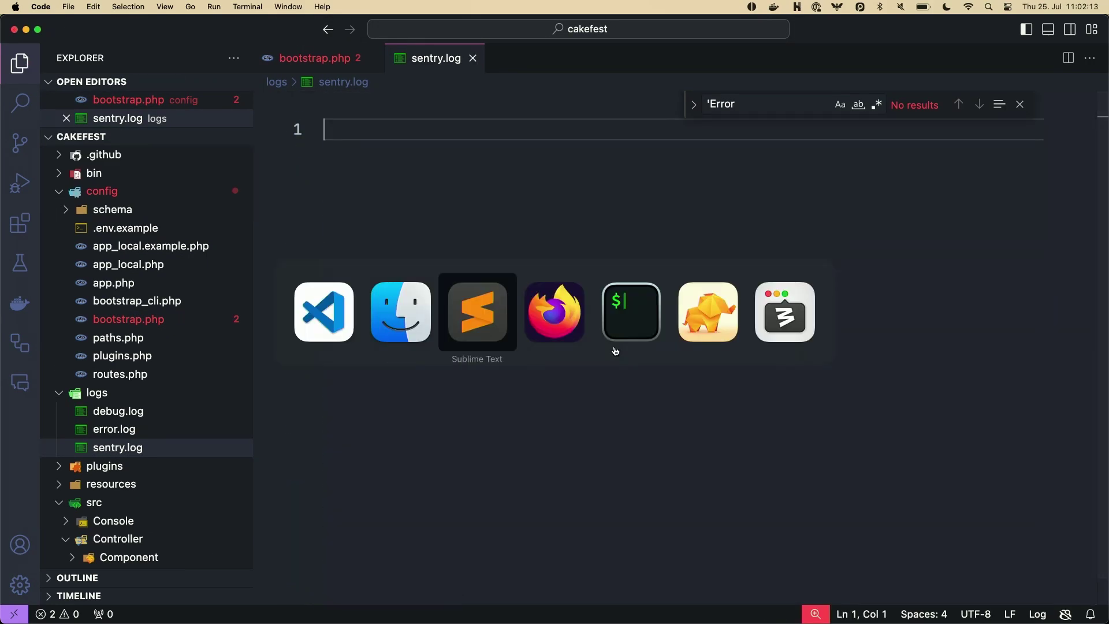
pyautogui.press('super+Tab')
pyautogui.hotkey('ctrl', 'Tab')
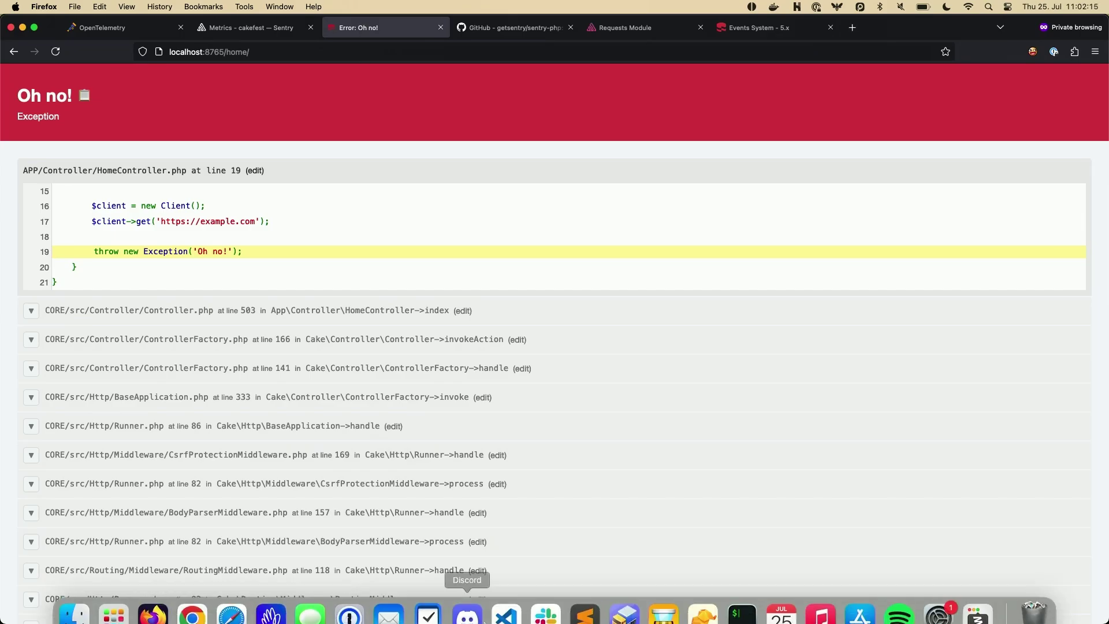
pyautogui.click(506, 615)
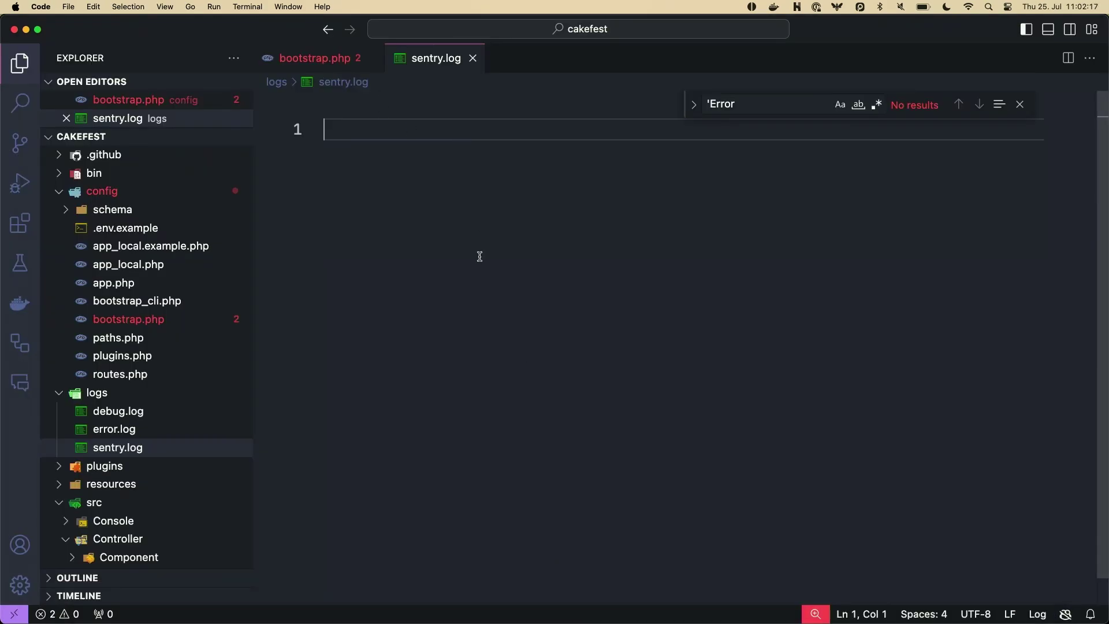
# Step: Remove the 'Oh no!' exception line from HomeController.php's index function, save the file, and reload the localhost home page in Firefox
pyautogui.press('super+p')
pyautogui.write('Homec')
pyautogui.press('Return')
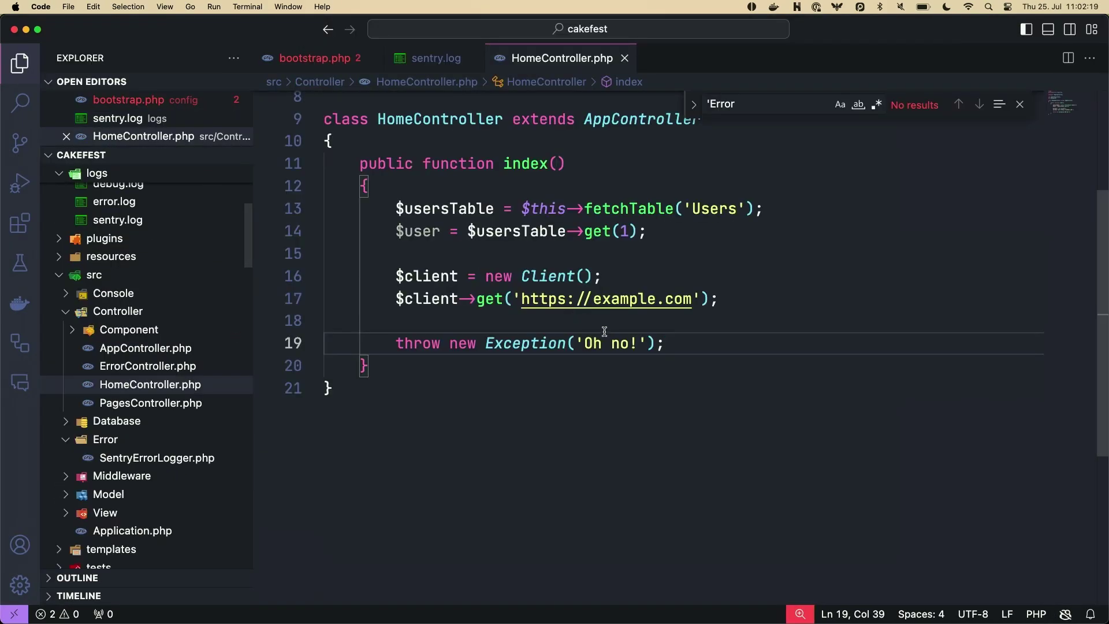
pyautogui.hotkey('shift', 'Up')
pyautogui.press('BackSpace')
pyautogui.press('BackSpace')
pyautogui.press('super+s')
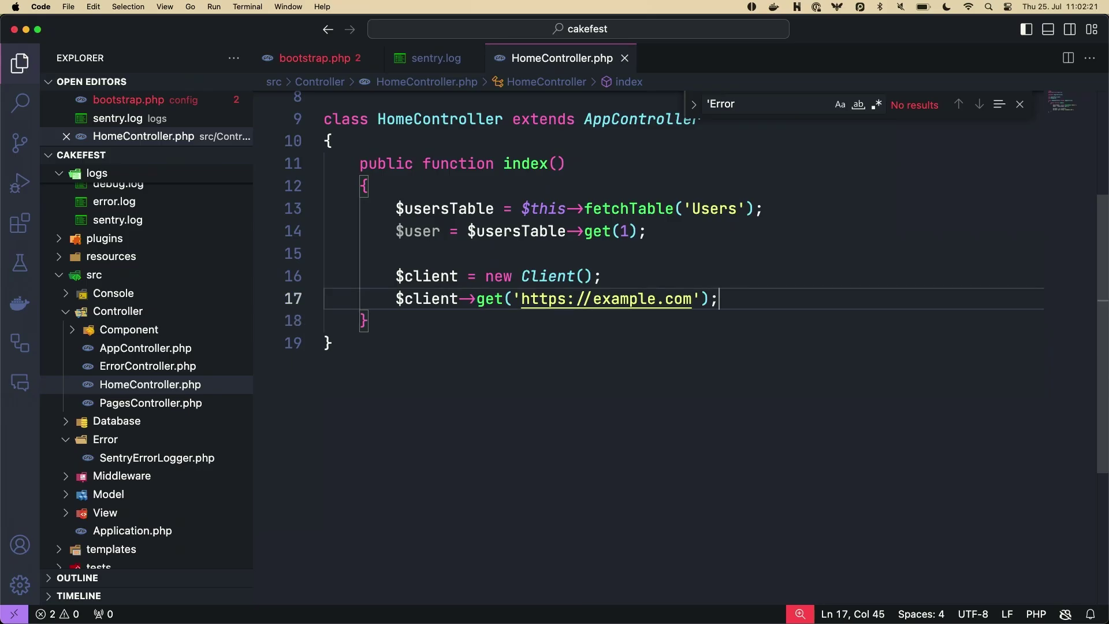
pyautogui.press('super+Tab')
pyautogui.press('super+r')
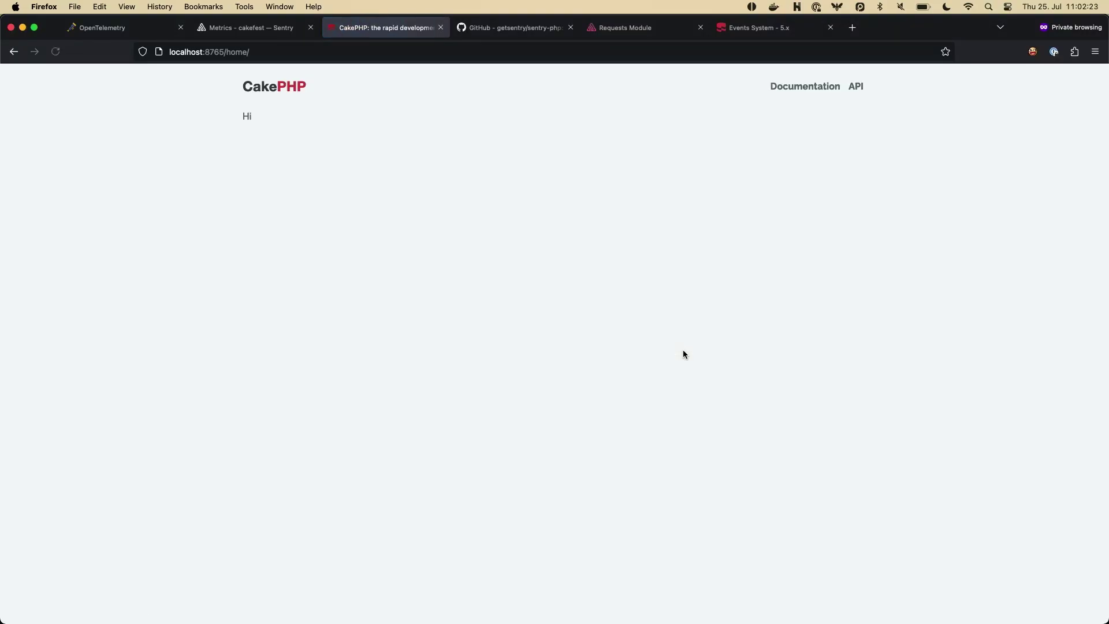
# Step: Return to VS Code and examine the transaction, profiling and send-result entries in sentry.log
pyautogui.press('super+Tab')
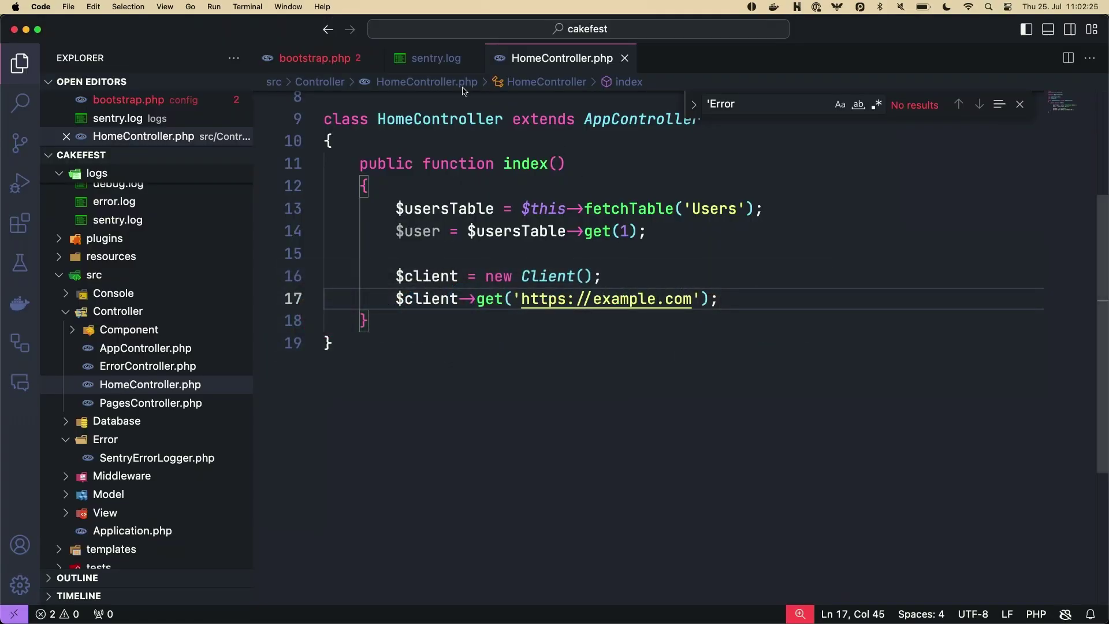
pyautogui.click(436, 58)
pyautogui.hscroll(10, 520, 276)
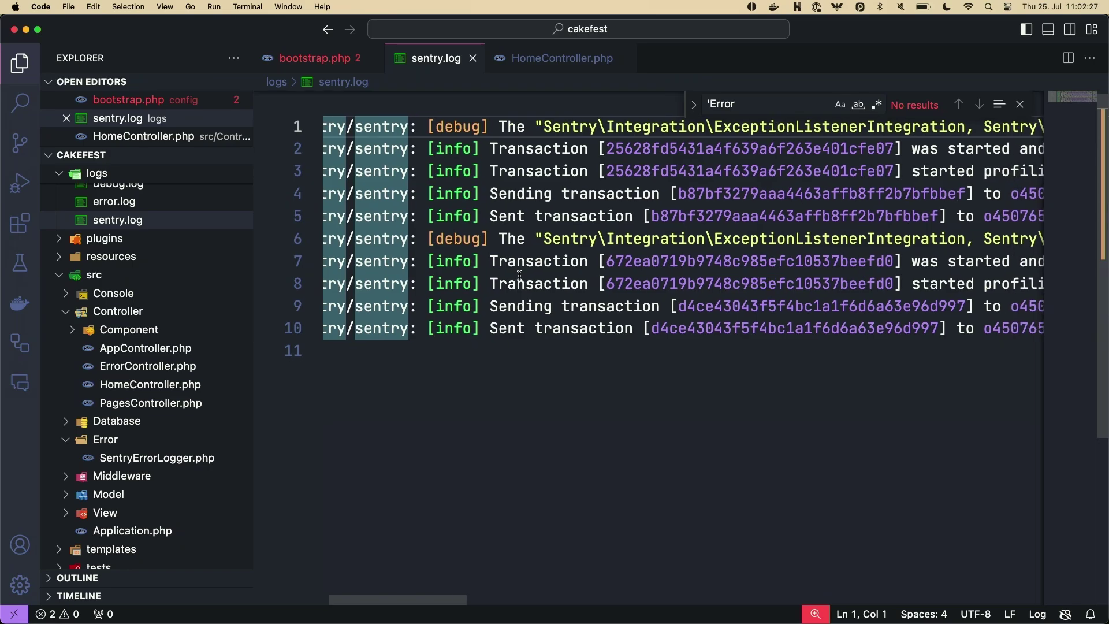
pyautogui.hscroll(-5, 520, 276)
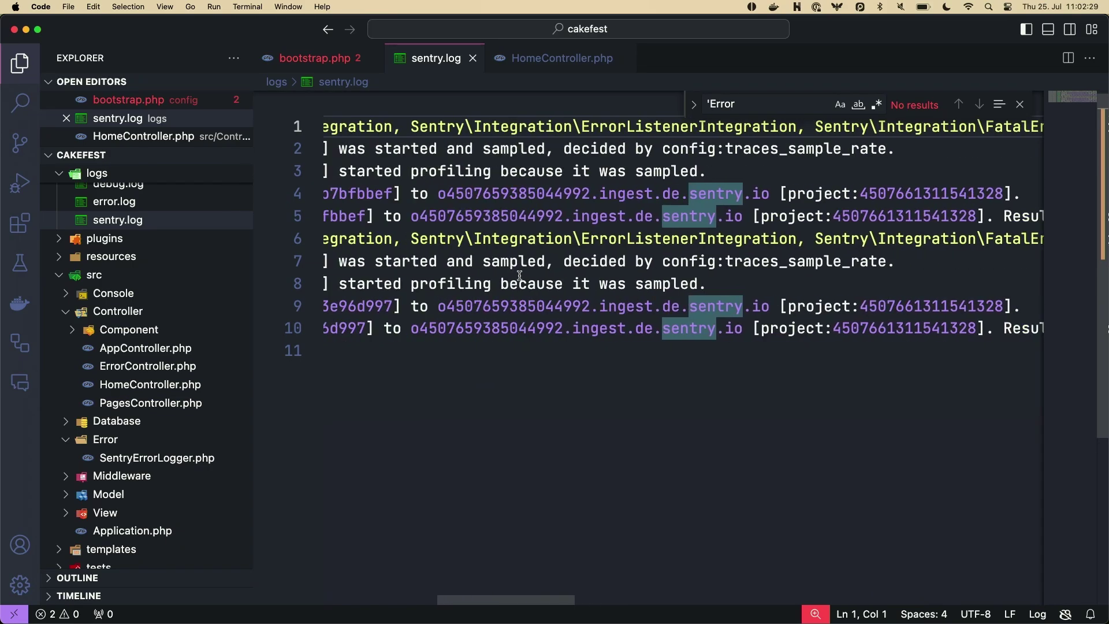
pyautogui.hscroll(-5, 519, 276)
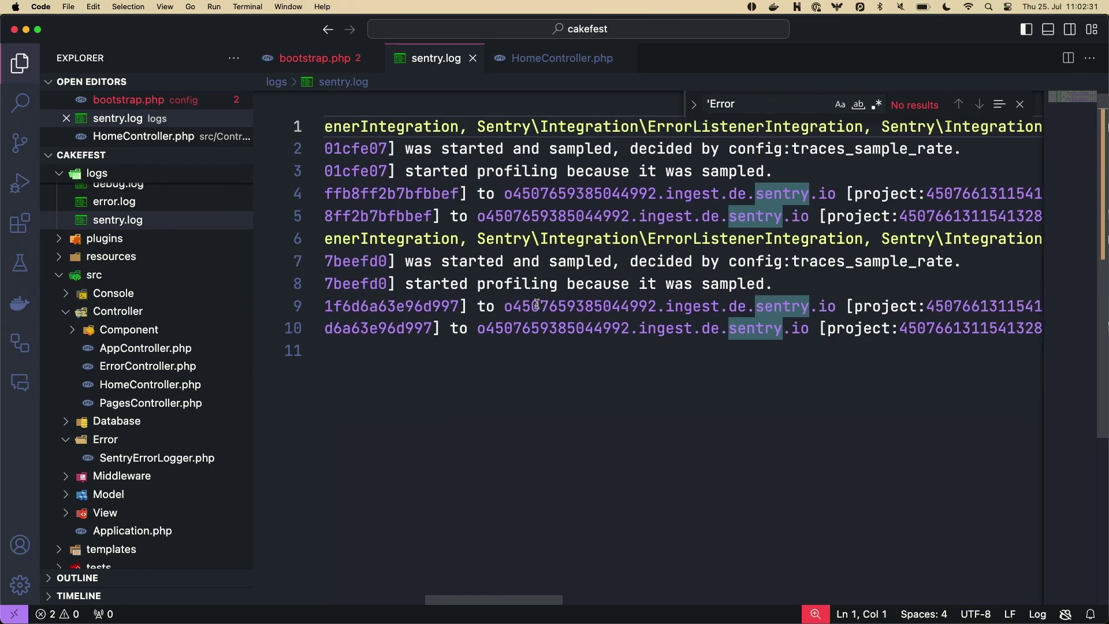
pyautogui.scroll(-1, 537, 305)
pyautogui.hscroll(5, 537, 305)
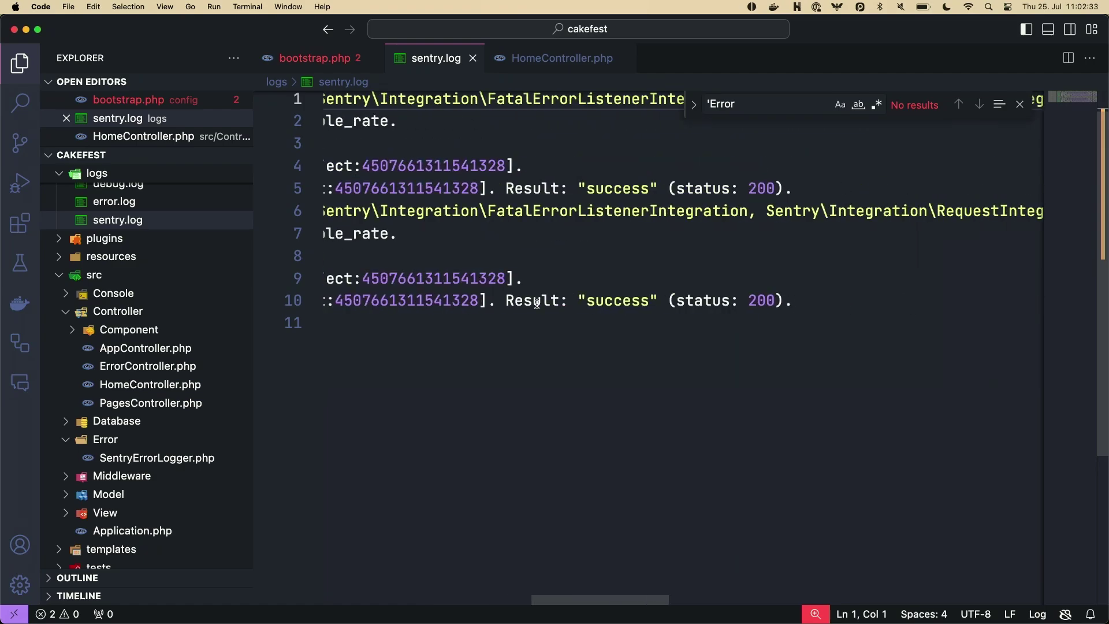
pyautogui.hscroll(-5, 537, 304)
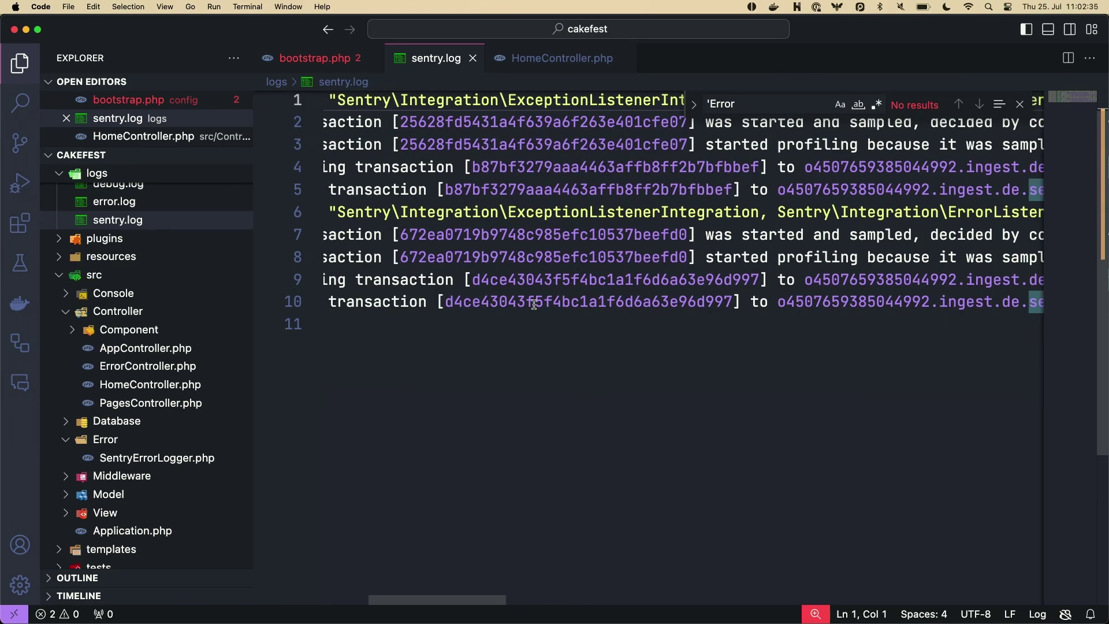
# Step: Switch to Sentry in Firefox and open the Profiles overview
pyautogui.press('super+Tab')
pyautogui.click(218, 32)
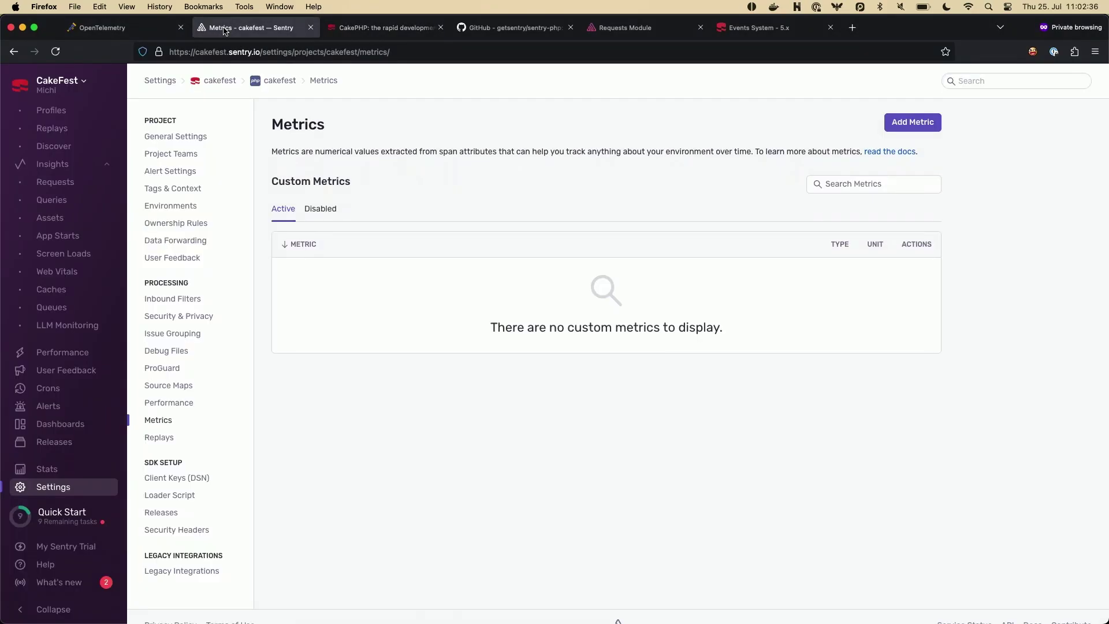
pyautogui.click(89, 165)
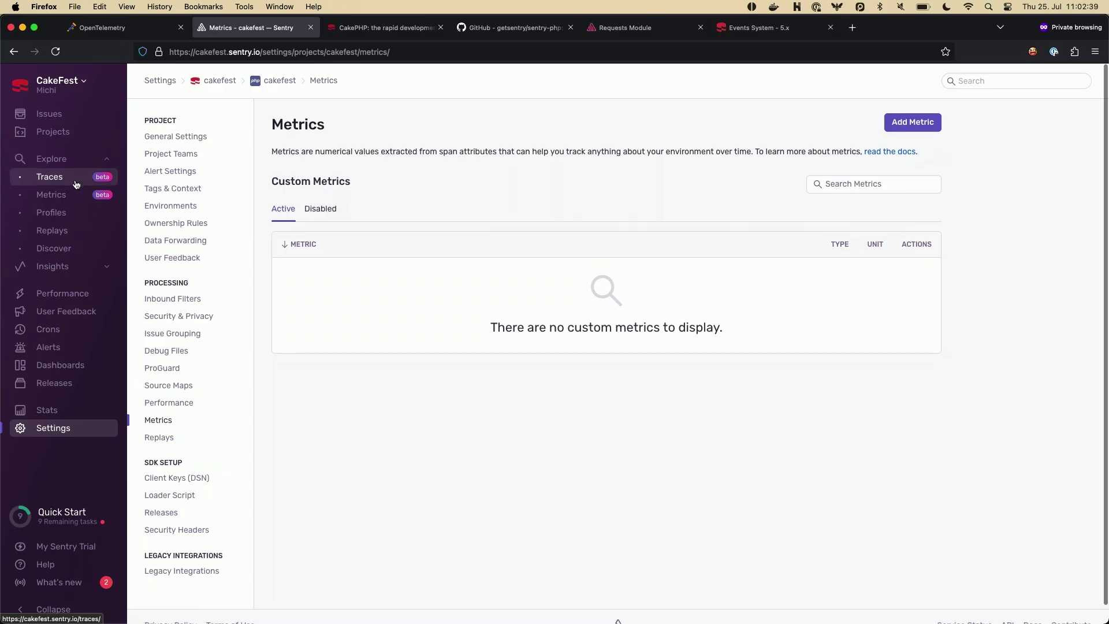
pyautogui.click(62, 214)
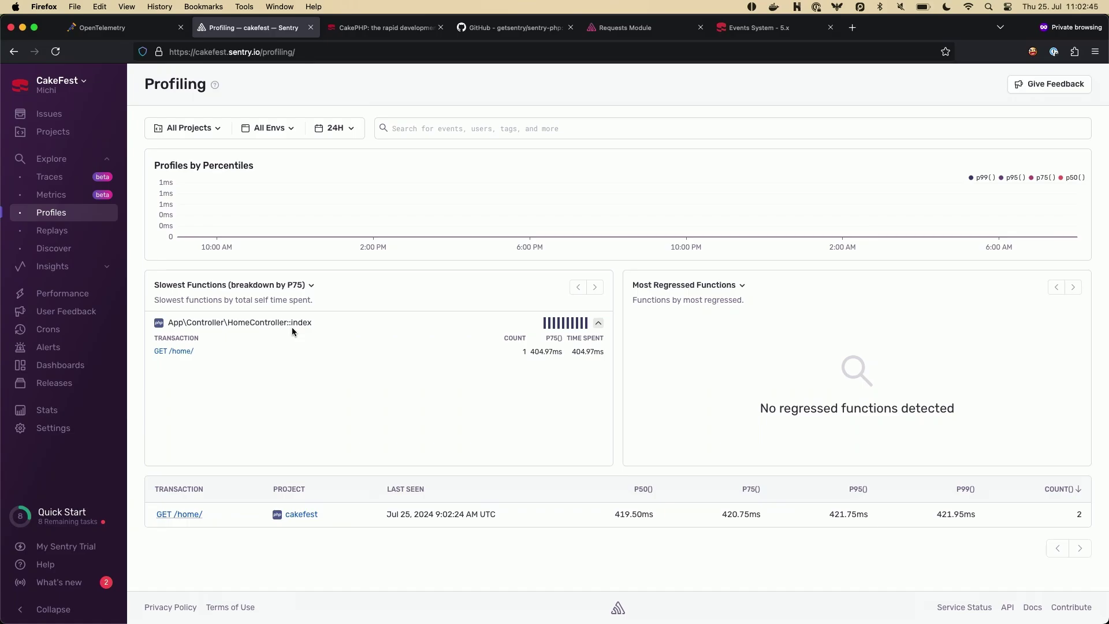
# Step: Open the most recent sampled profile of the GET /home/ transaction
pyautogui.click(179, 514)
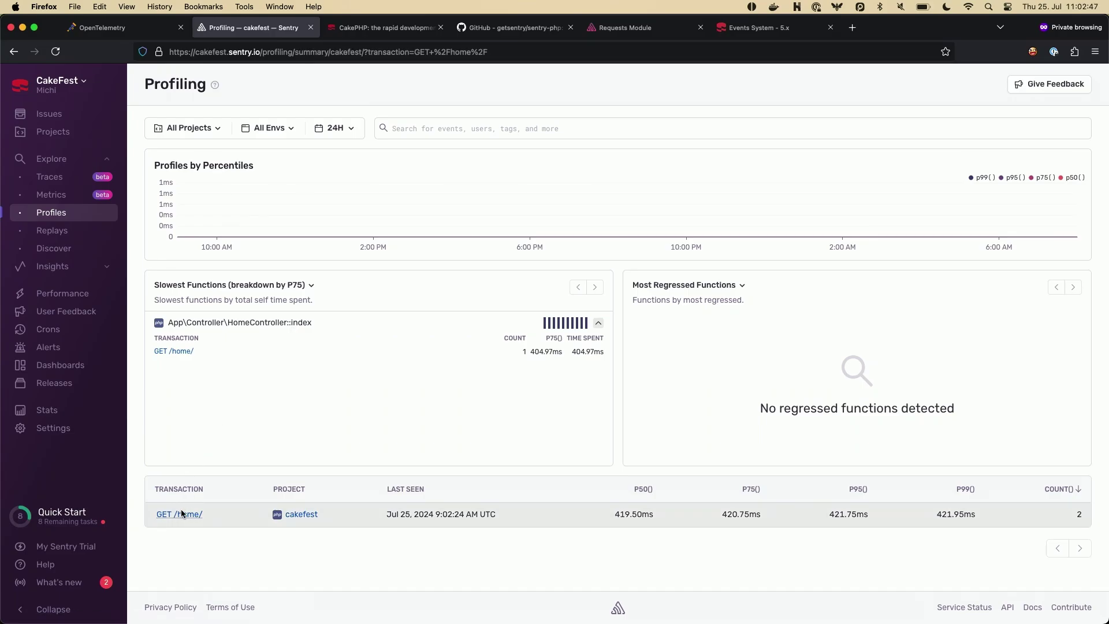
pyautogui.click(226, 116)
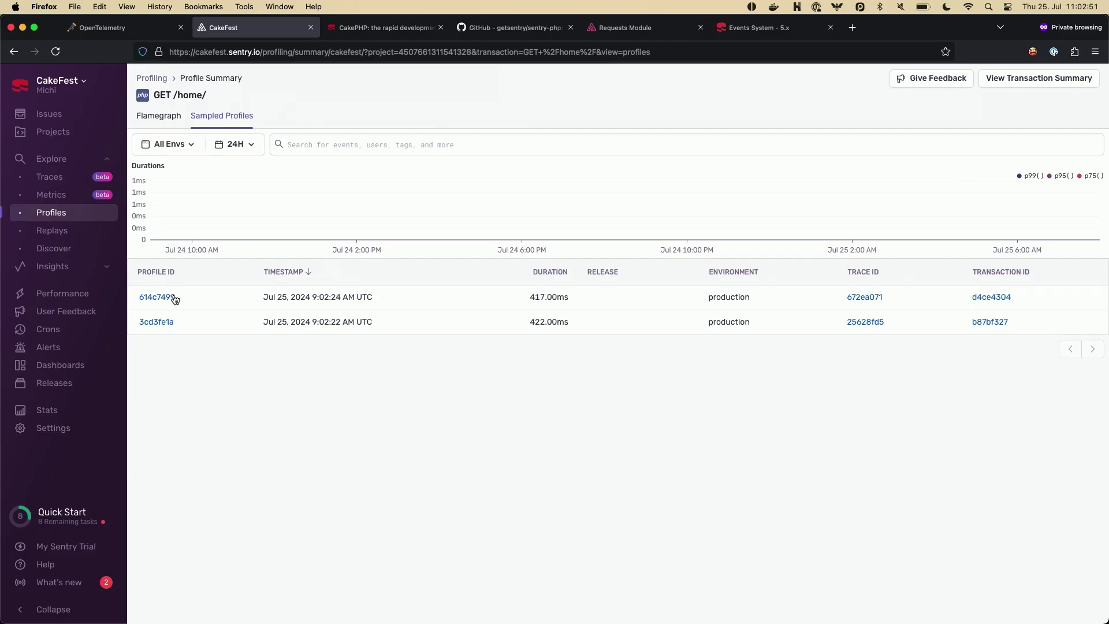
pyautogui.click(166, 299)
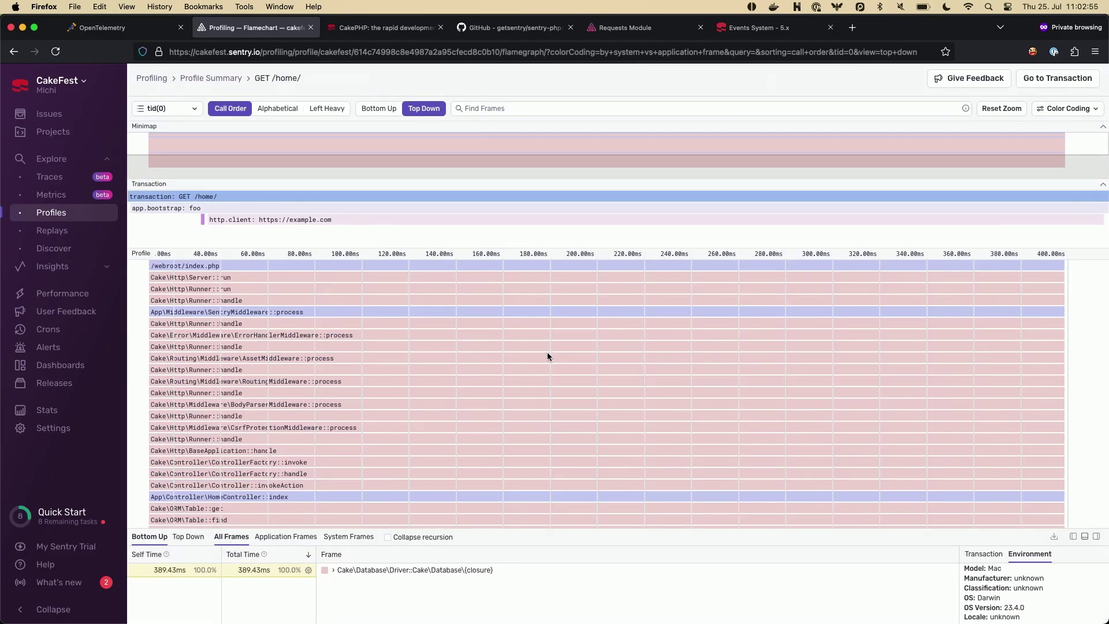
# Step: Examine the GET /home/ flame graph from /webroot/index.php down to the database driver frames, and return to the Profiling overview
pyautogui.scroll(-10, 547, 354)
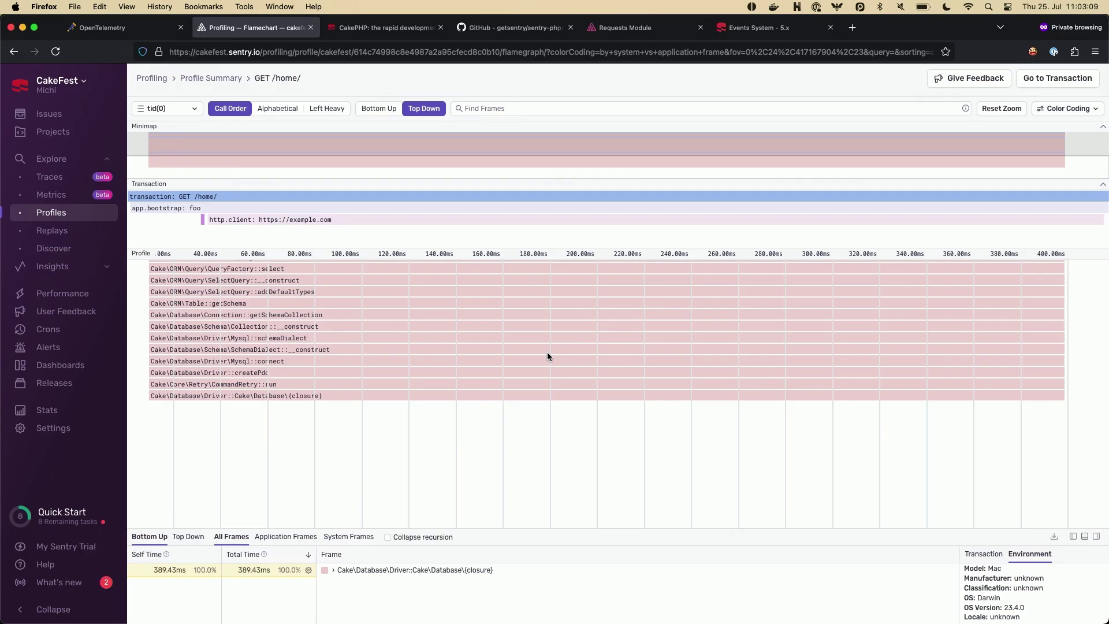
pyautogui.scroll(5, 547, 353)
pyautogui.moveTo(581, 286)
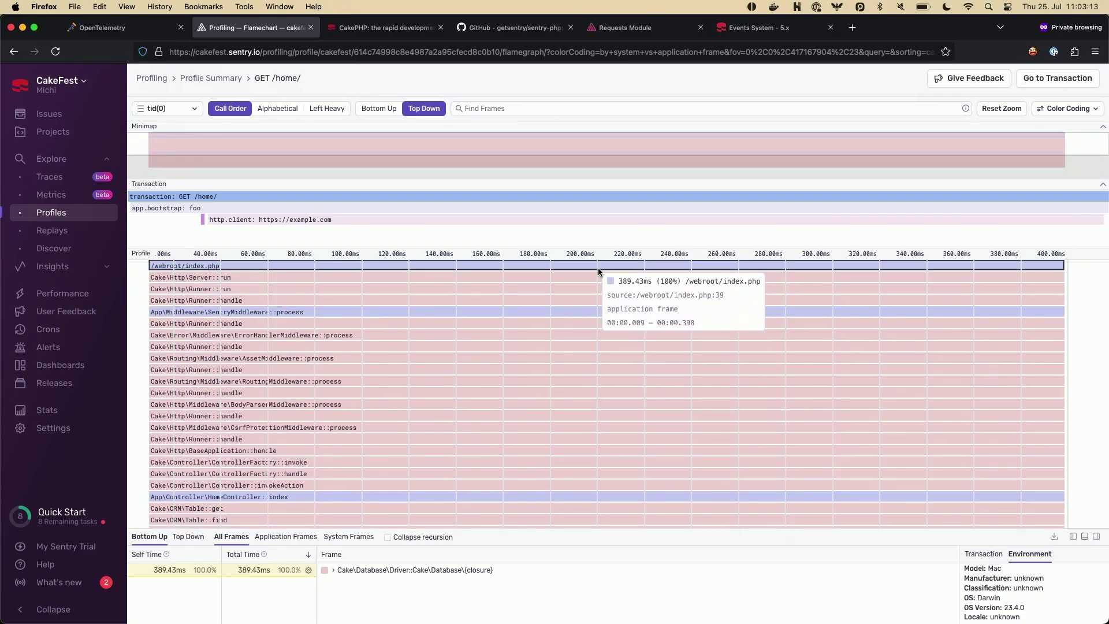
pyautogui.scroll(-5, 598, 268)
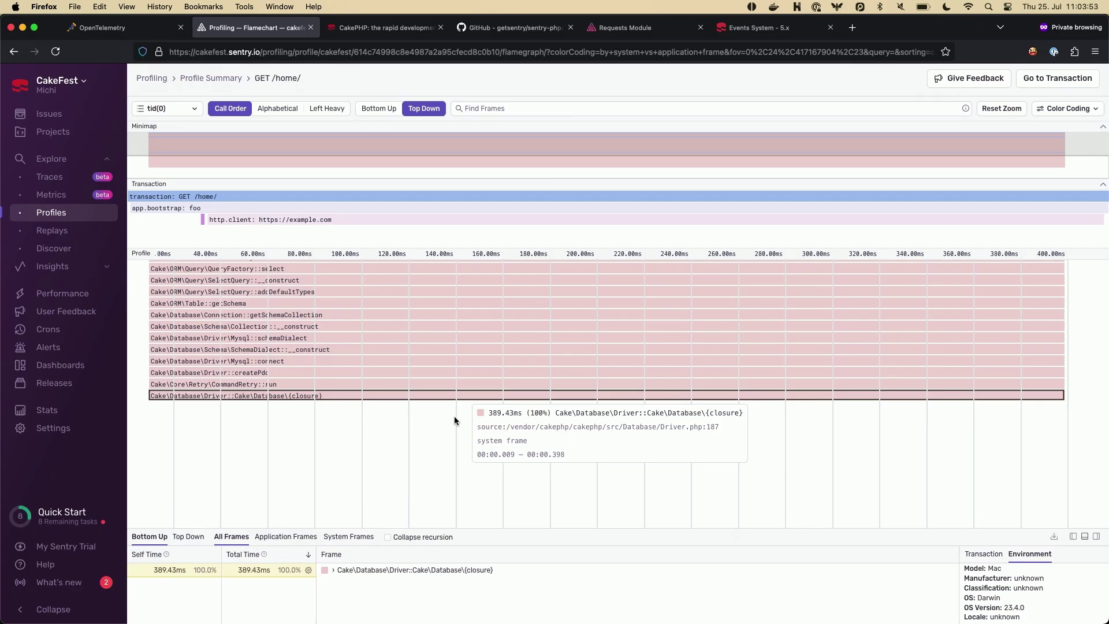
pyautogui.scroll(5, 435, 442)
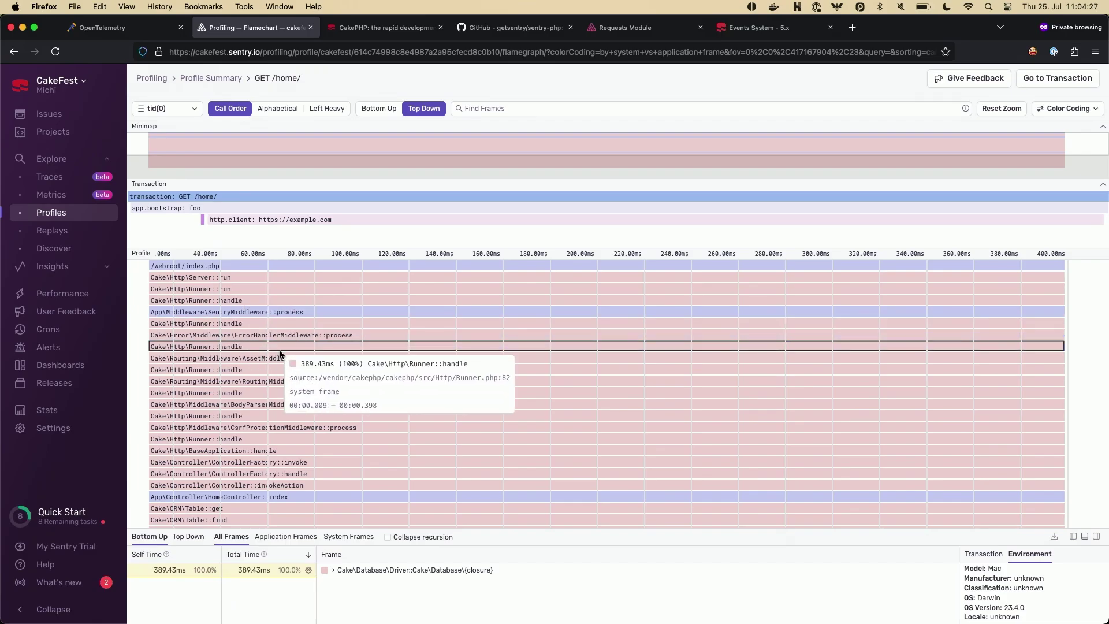
pyautogui.scroll(-3, 279, 356)
pyautogui.scroll(-5, 279, 356)
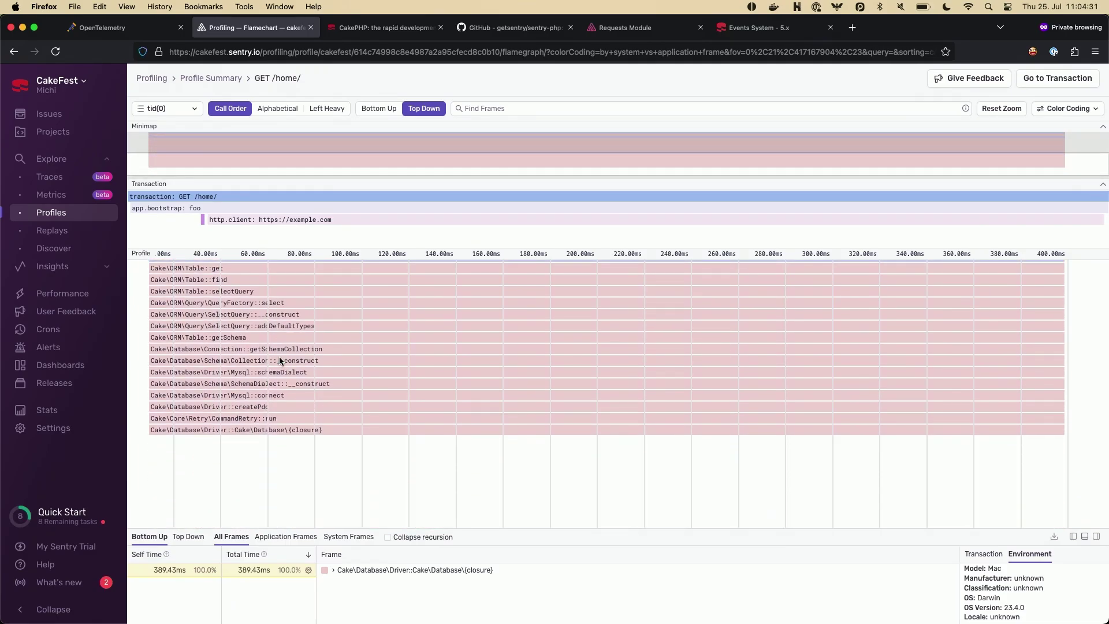
pyautogui.click(71, 213)
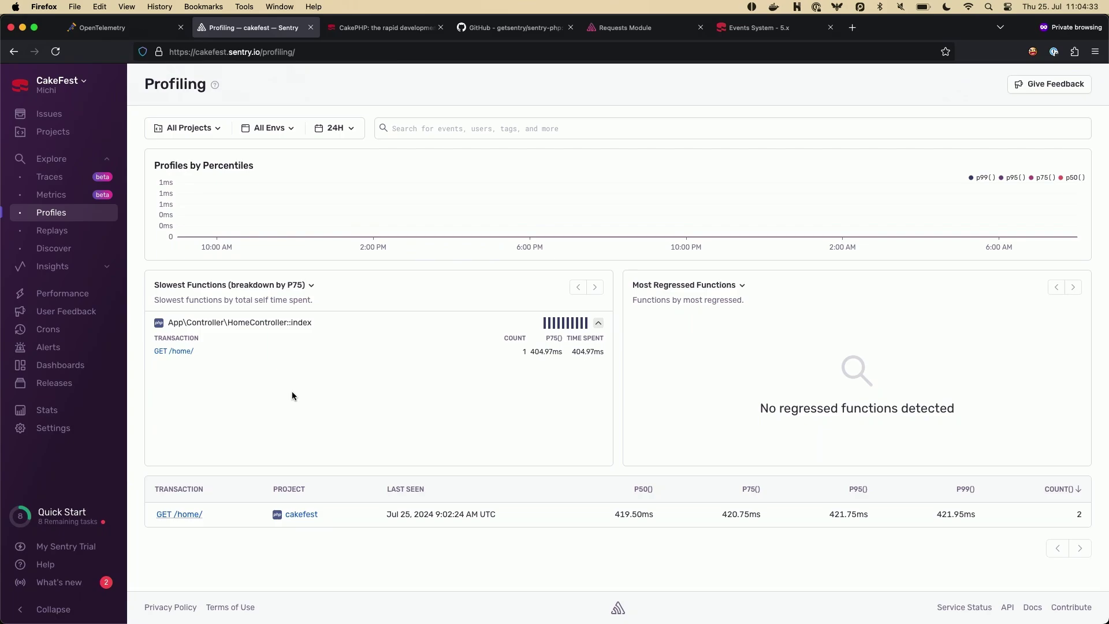